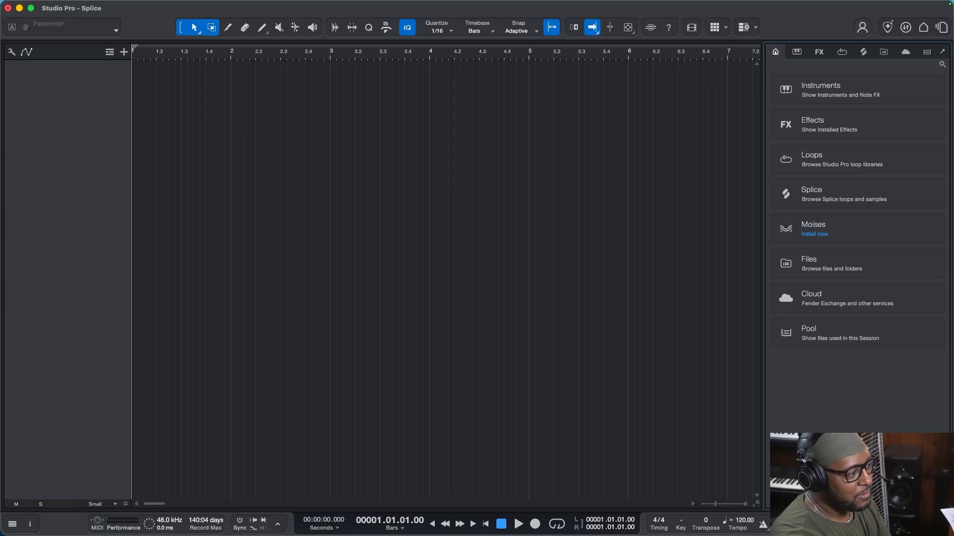
# Log in to the Splice integration and confirm the device in the web browser.
pyautogui.click(863, 52)
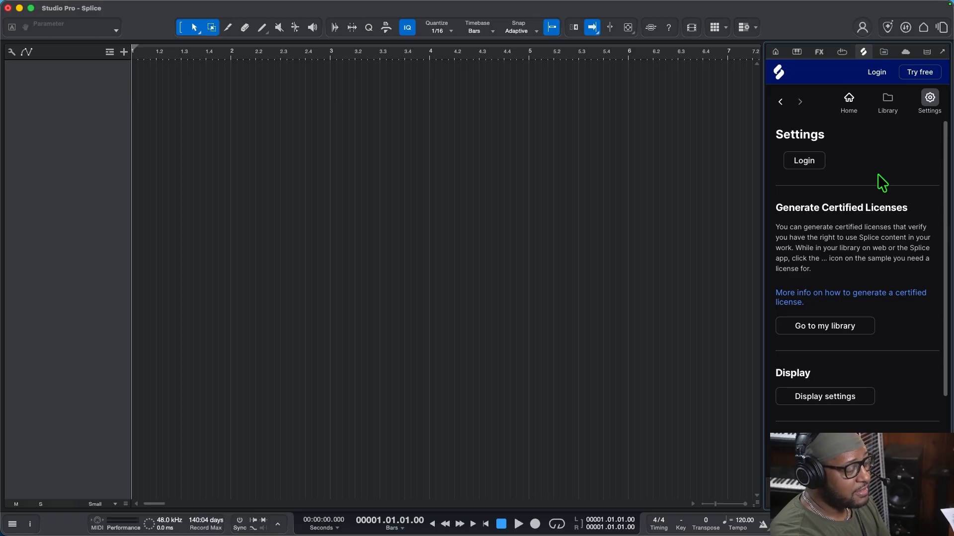
pyautogui.click(801, 166)
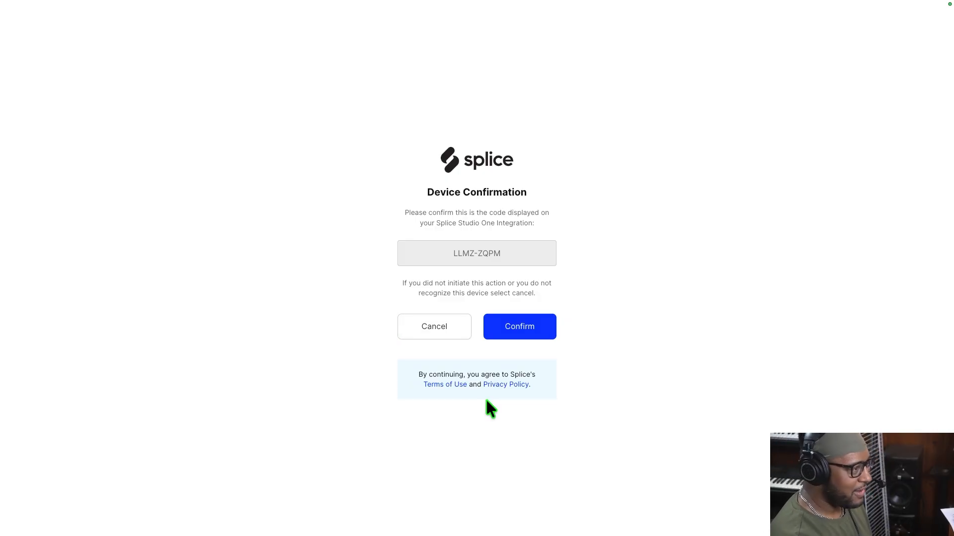
pyautogui.click(518, 330)
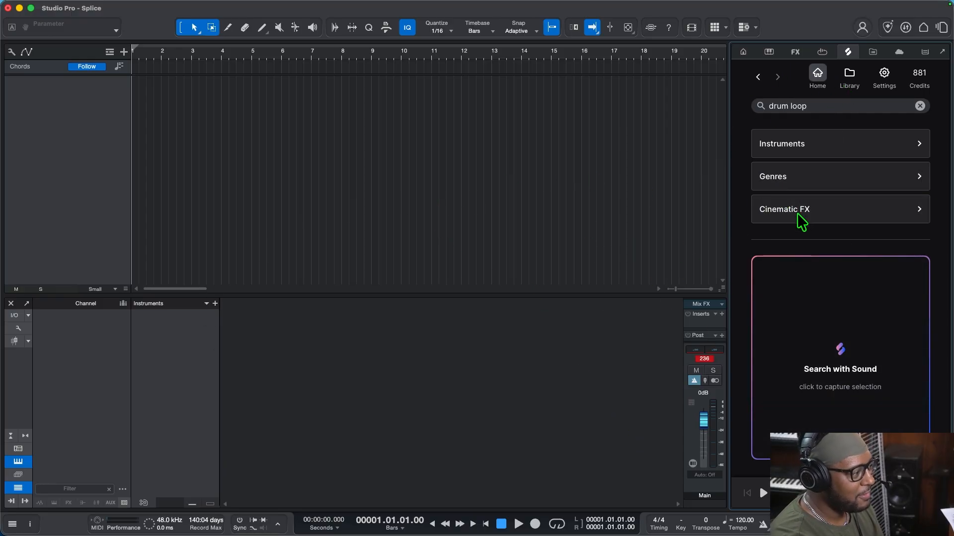
# Preview PJ_DHIII_138_Drum_Full_Loop_Brilliant from the Splice library, place it at bar 1 on a new track, and start playback.
pyautogui.click(849, 77)
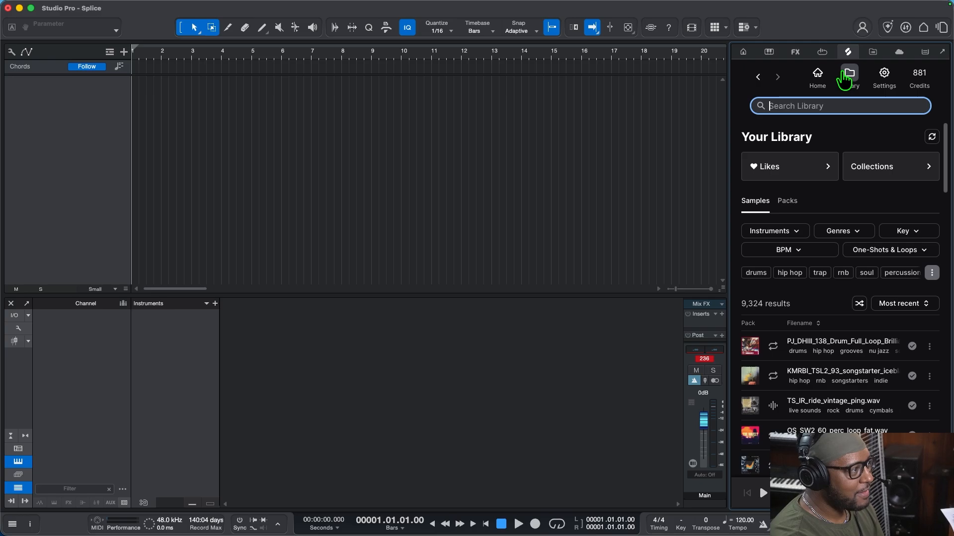
pyautogui.click(778, 348)
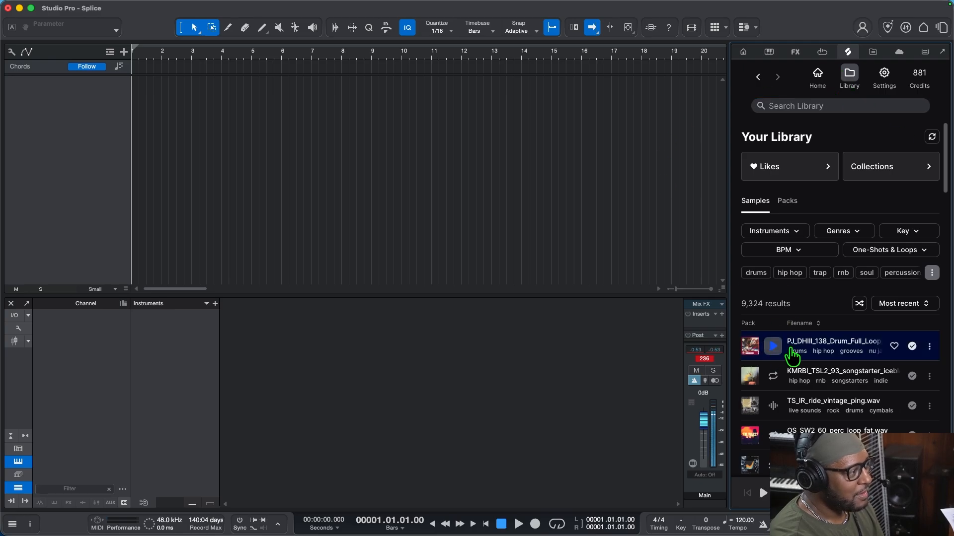
pyautogui.moveTo(790, 350); pyautogui.dragTo(145, 123)
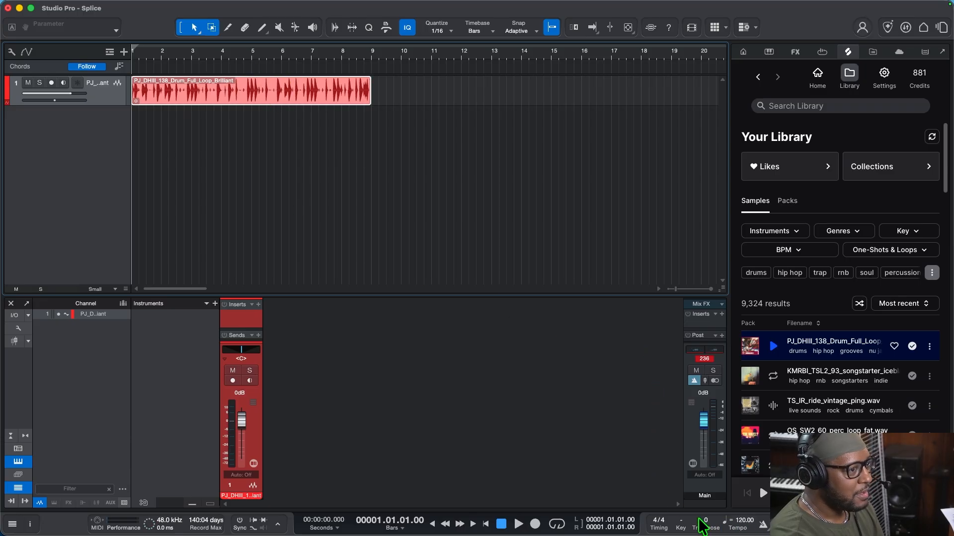
pyautogui.press('space')
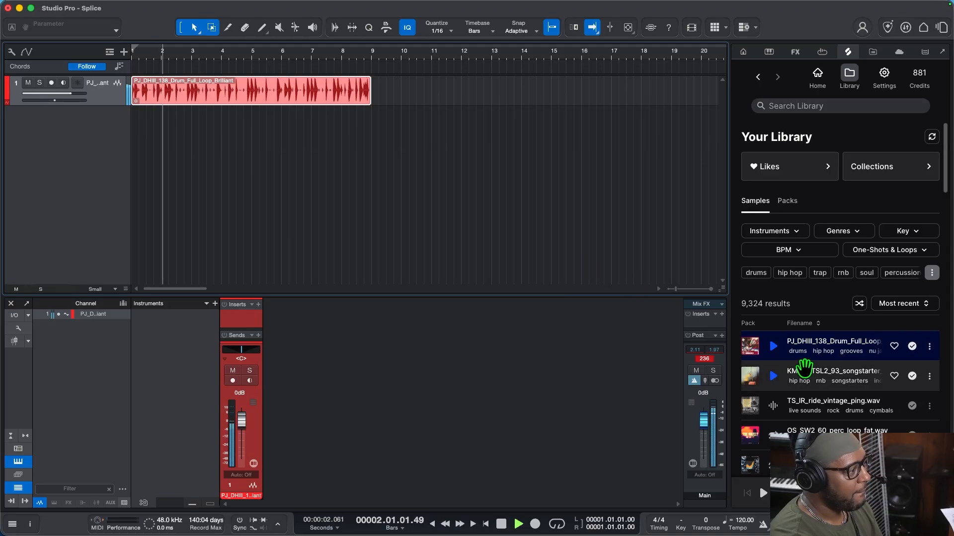
# Place the KMRBI_TSL2_93_songstarter_iceblast_Em loop at bar 1 under the drums and duplicate it once to end at bar 9.
pyautogui.click(774, 377)
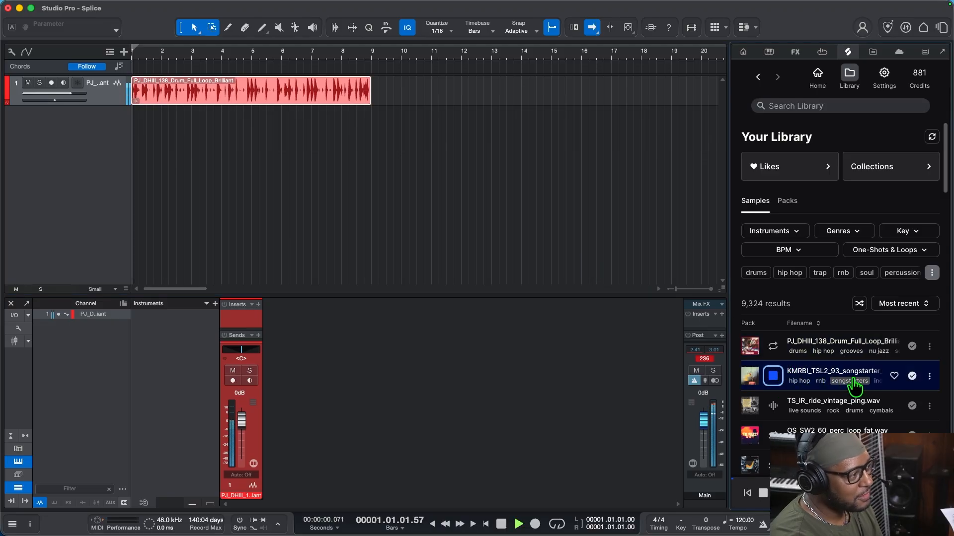
pyautogui.moveTo(795, 376); pyautogui.dragTo(143, 164)
pyautogui.press('space')
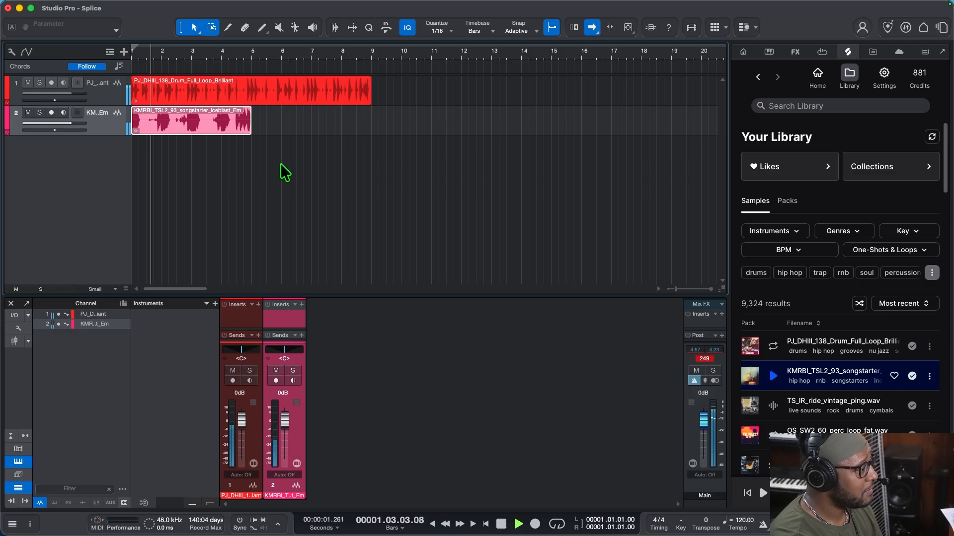
pyautogui.press('d')
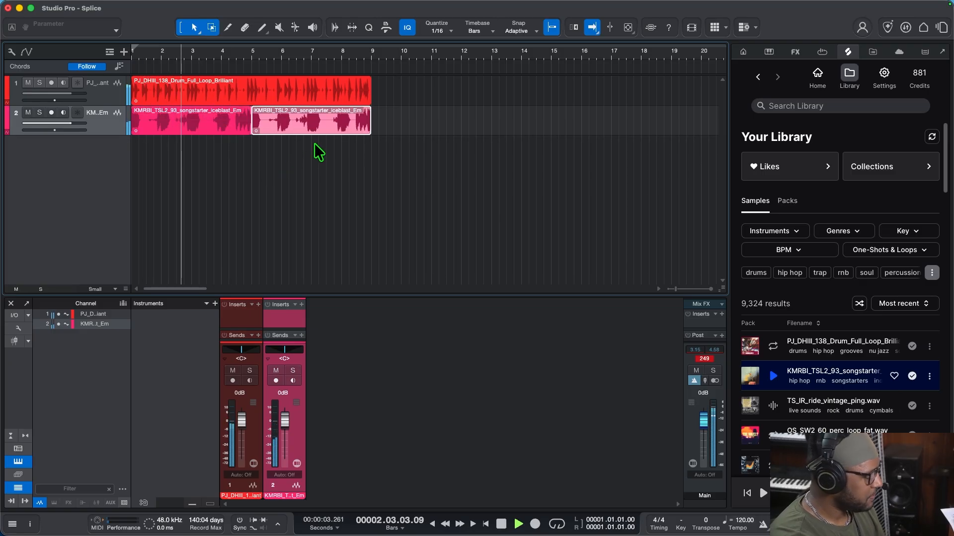
pyautogui.press('space')
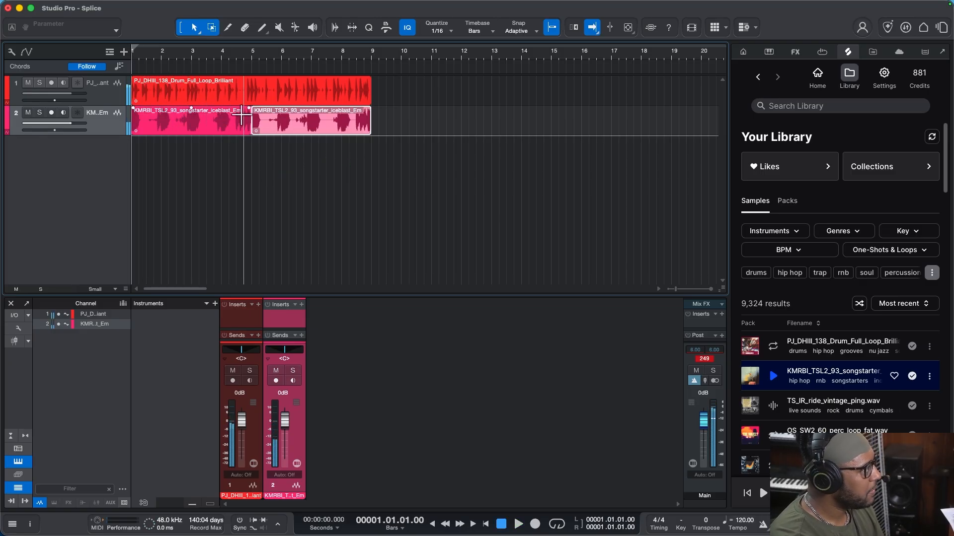
# Set the loop range to the drum loop's length, turn on looping, and play the looped section.
pyautogui.click(223, 79)
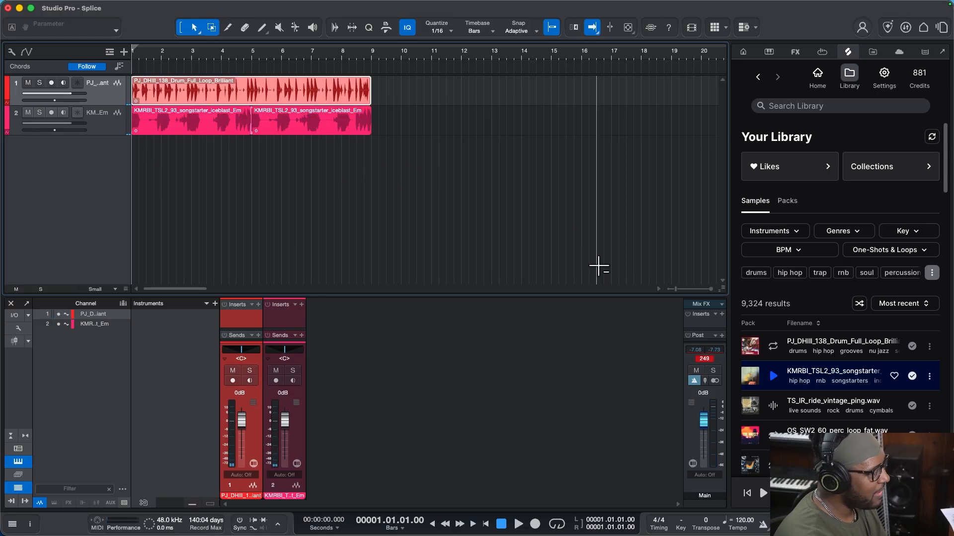
pyautogui.press('p')
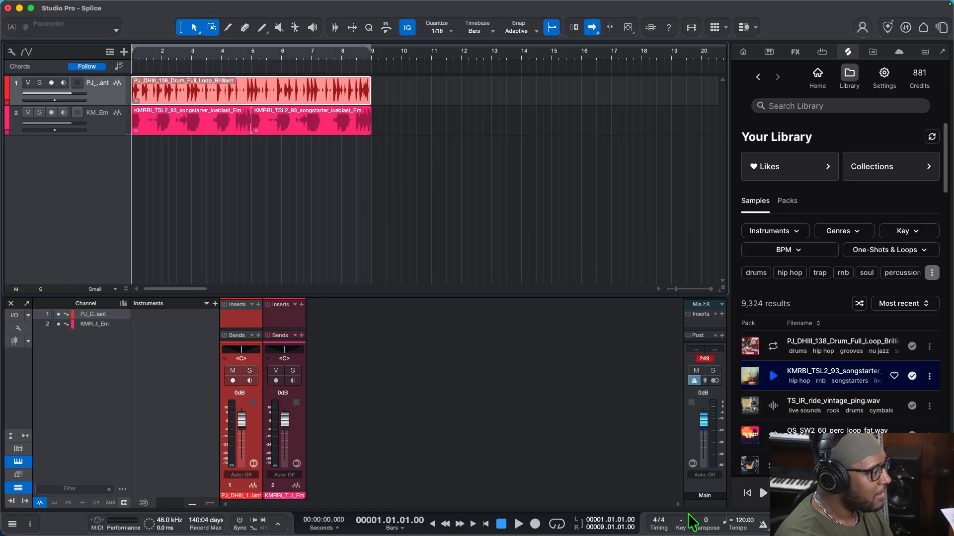
pyautogui.press('space')
pyautogui.click(560, 529)
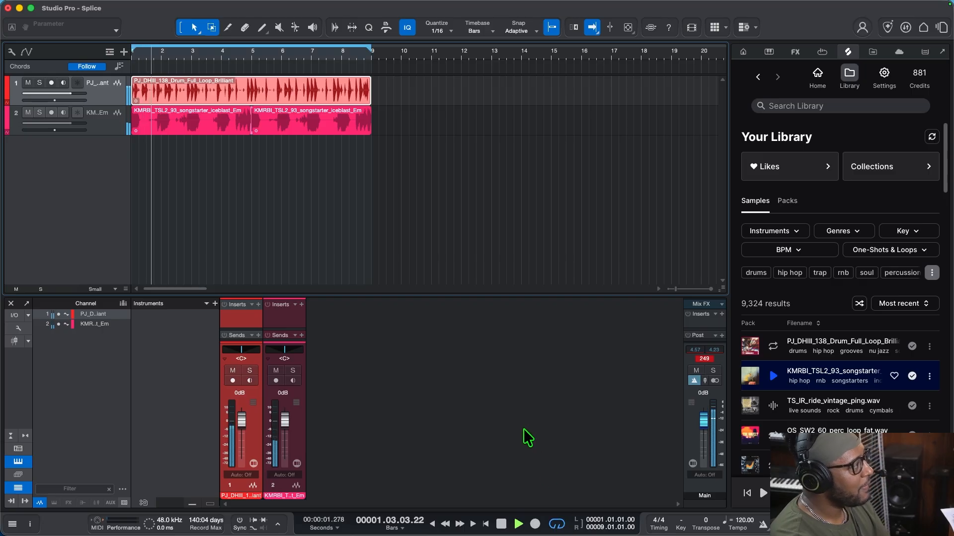
pyautogui.press('space')
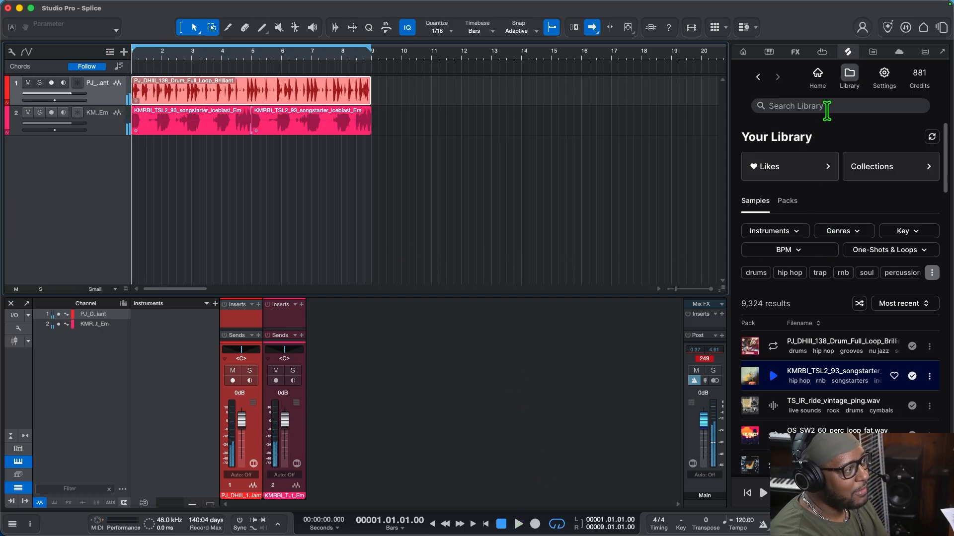
# Search the Splice library for "vocal chop" and preview the OS_UMS_120_vocal_melody_holding_Cm loop.
pyautogui.click(827, 106)
pyautogui.write('vo')
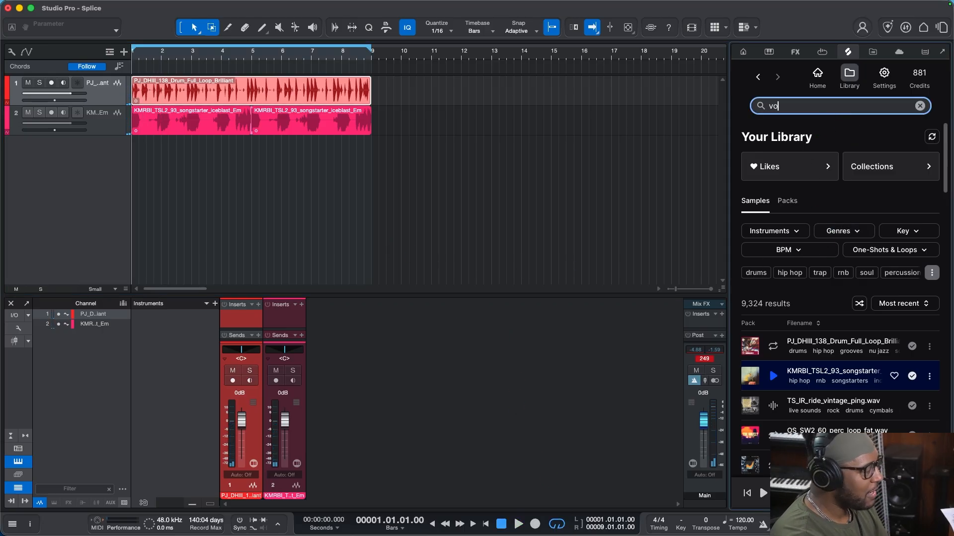
pyautogui.write('cal chop')
pyautogui.press('Return')
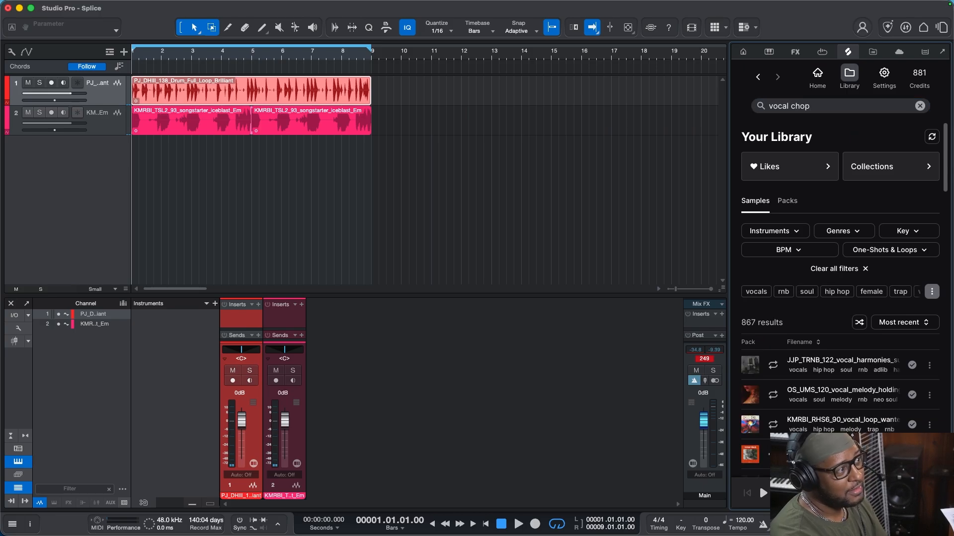
pyautogui.click(773, 395)
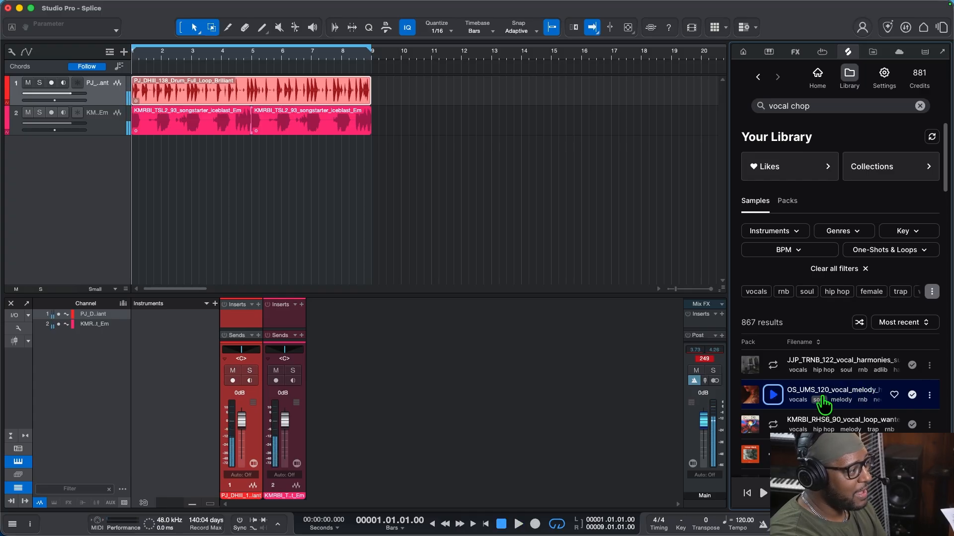
# Place the OS_UMS_120_vocal_melody_holding_Cm loop at bar 1 on a new track and lower its clip gain during playback.
pyautogui.moveTo(839, 402); pyautogui.dragTo(149, 172)
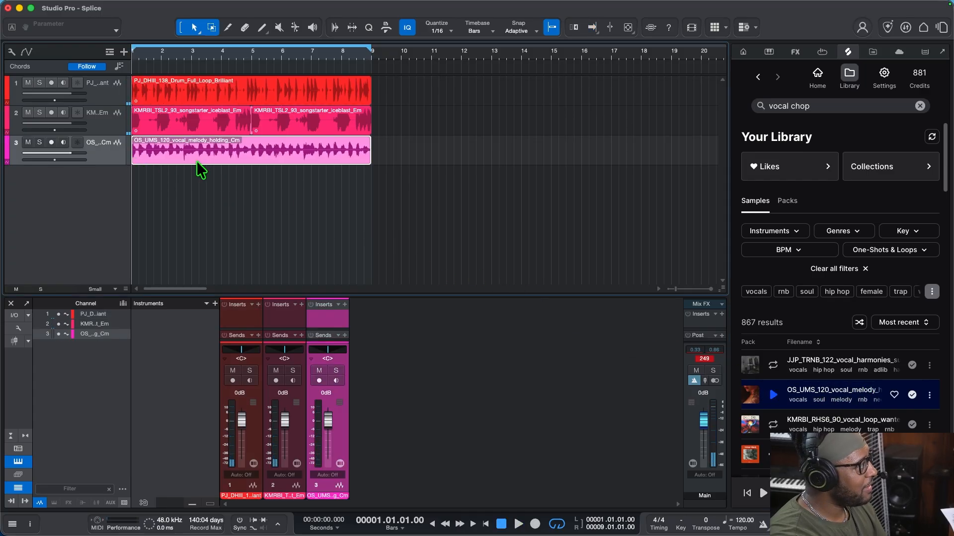
pyautogui.press('space')
pyautogui.moveTo(252, 138); pyautogui.dragTo(255, 144)
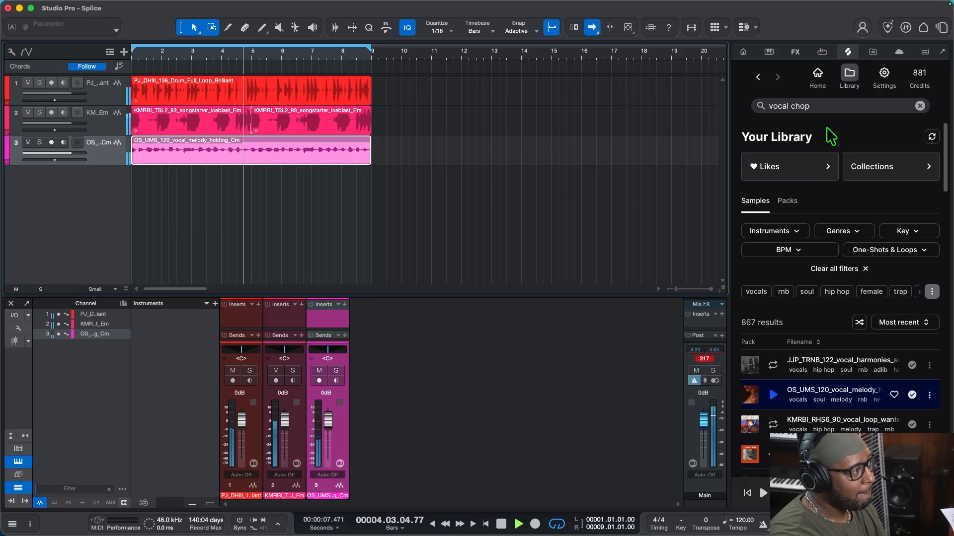
# Search the Splice library for "bass" and place JSB_VB_808_riptide_C.wav at bar 1 on a new track.
pyautogui.tripleClick(758, 105)
pyautogui.write('bass')
pyautogui.moveTo(819, 373); pyautogui.dragTo(149, 213)
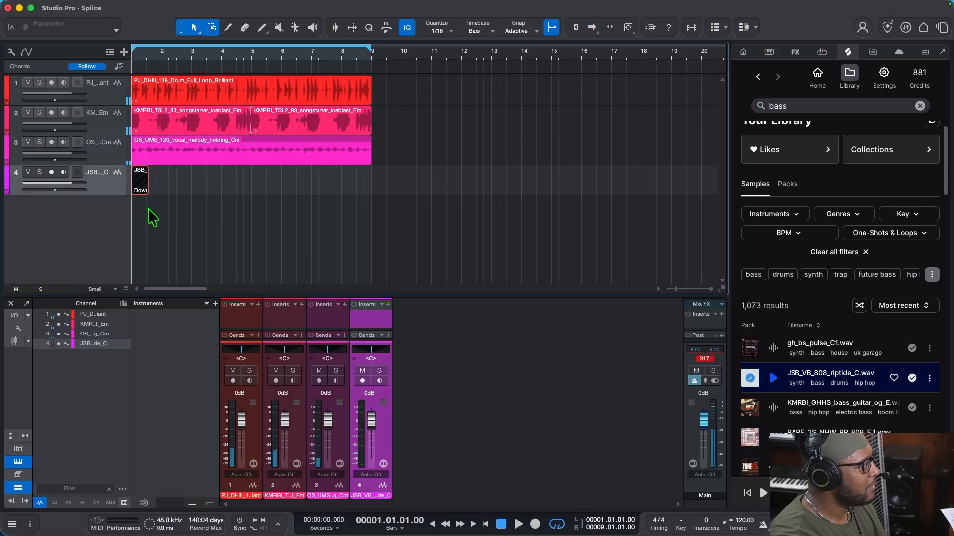
# Lower the 808 bass channel's volume to -17.3 dB while the loop plays, and stop playback.
pyautogui.press('space')
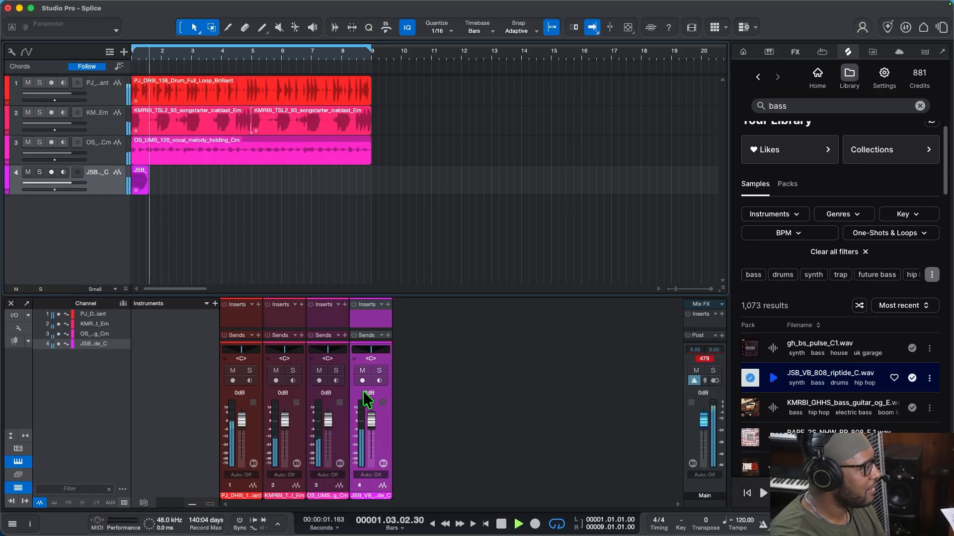
pyautogui.moveTo(371, 421); pyautogui.dragTo(373, 439)
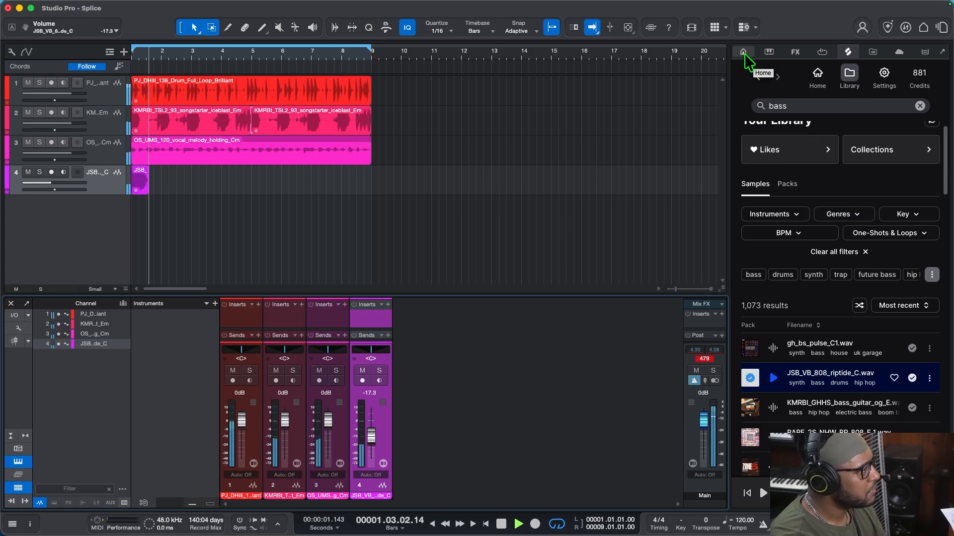
pyautogui.press('space')
# Add an instrument track, and load Piano V3, found by searching the instruments for "piano v", on its own track below it.
pyautogui.rightClick(82, 219)
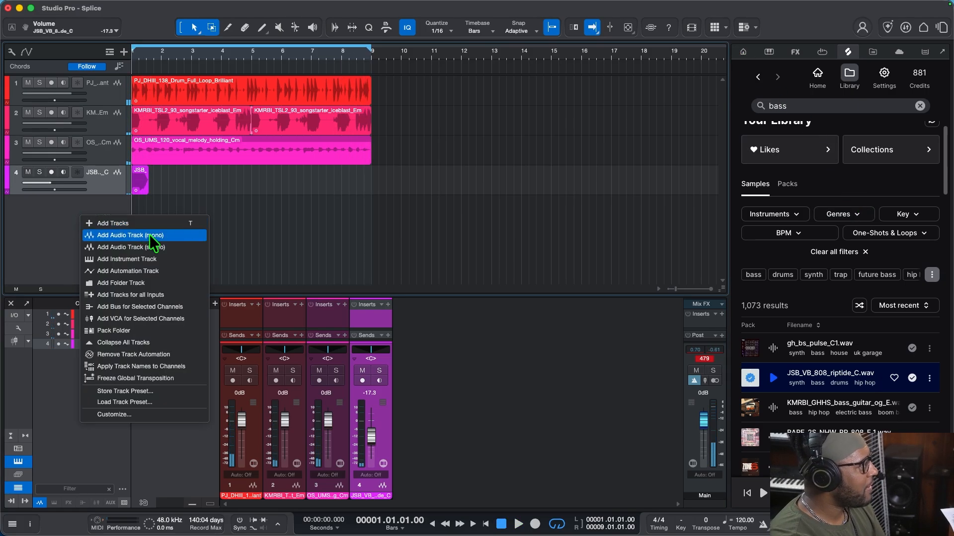
pyautogui.click(157, 259)
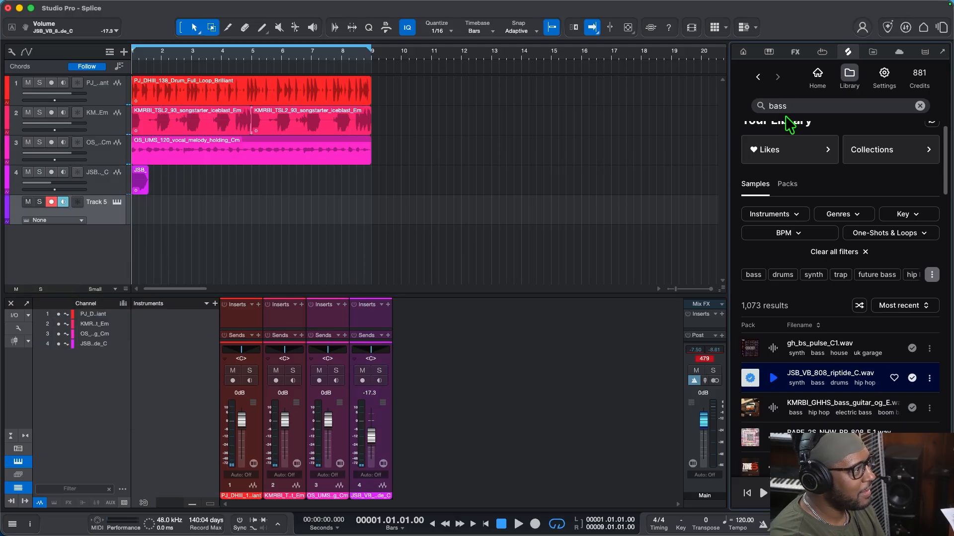
pyautogui.click(766, 54)
pyautogui.click(765, 53)
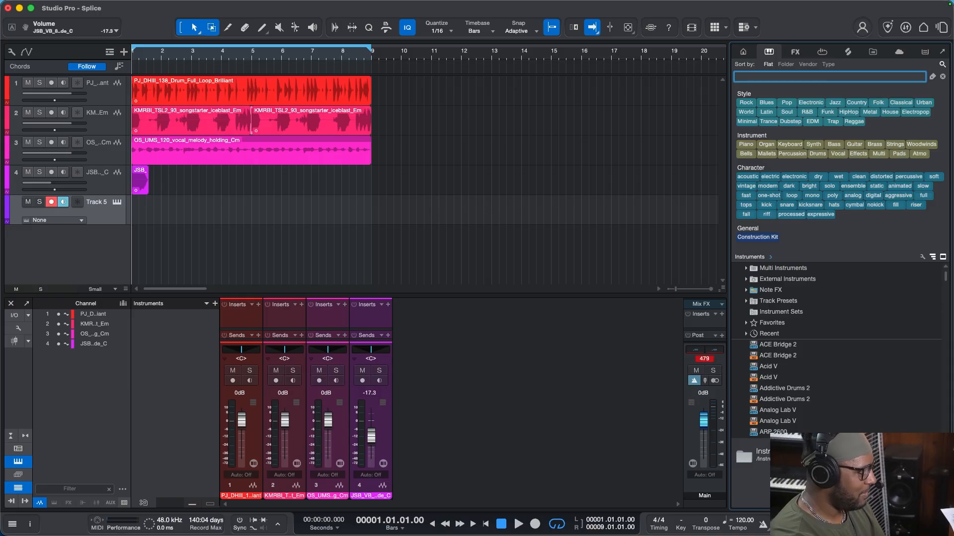
pyautogui.write('piano v')
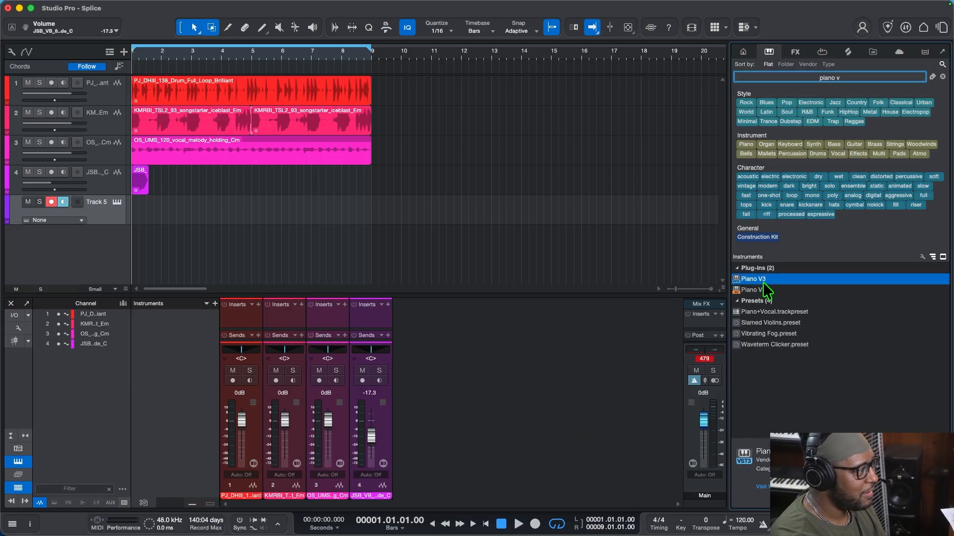
pyautogui.moveTo(765, 285); pyautogui.dragTo(79, 245)
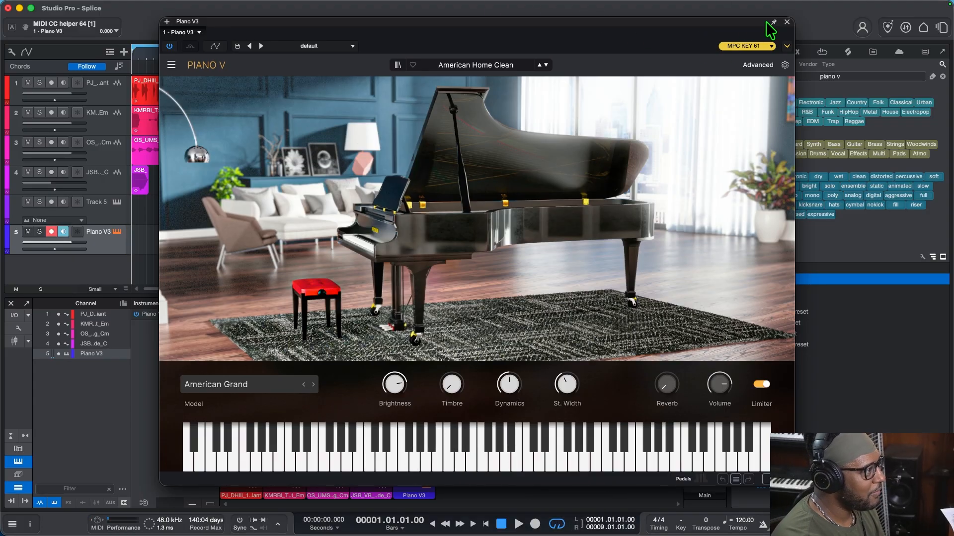
pyautogui.click(787, 21)
# Play back the looped arrangement with the Piano V3 track armed, and return to the Splice library.
pyautogui.press('space')
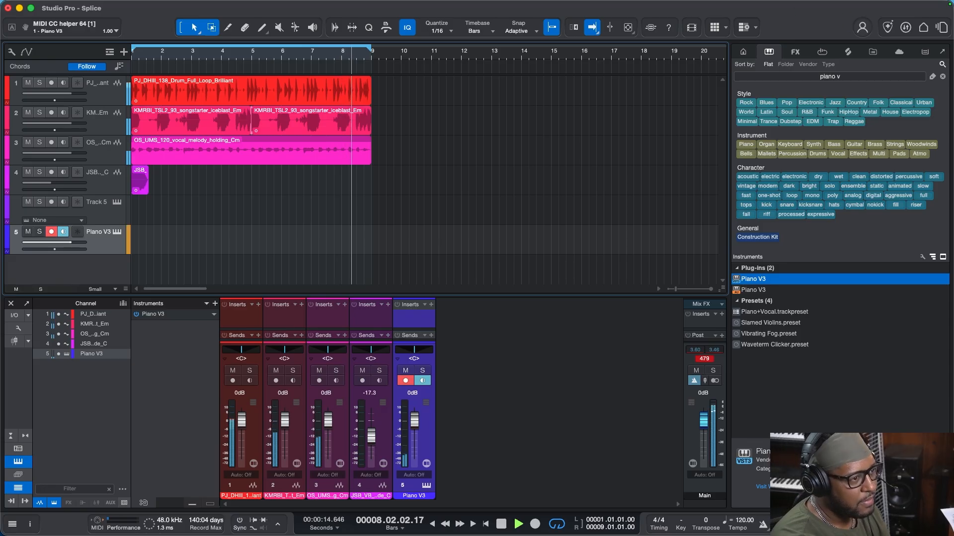
pyautogui.press('space')
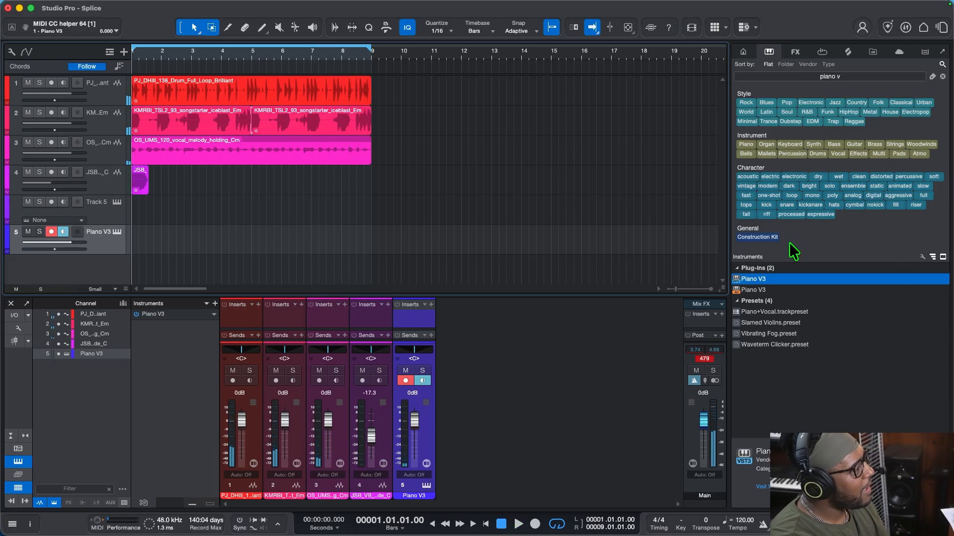
pyautogui.click(747, 53)
pyautogui.click(850, 53)
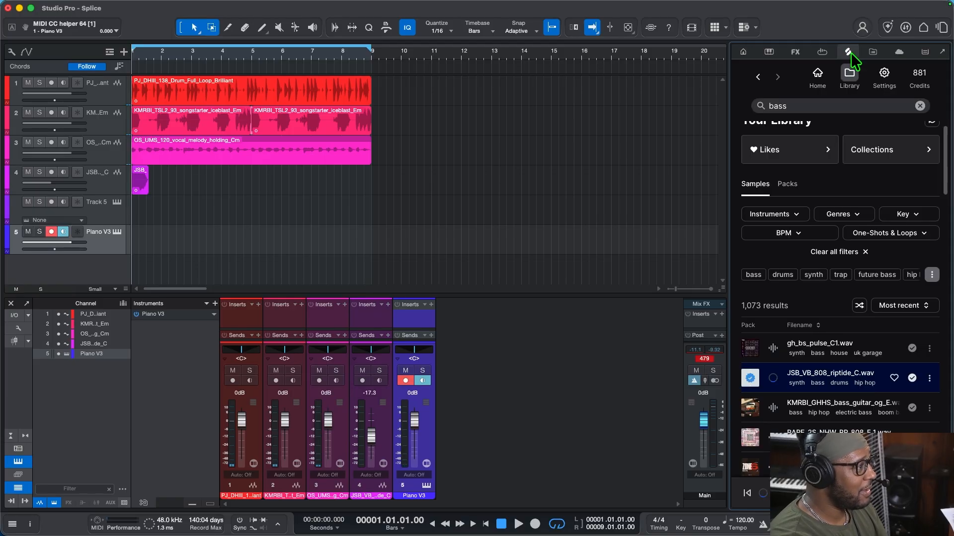